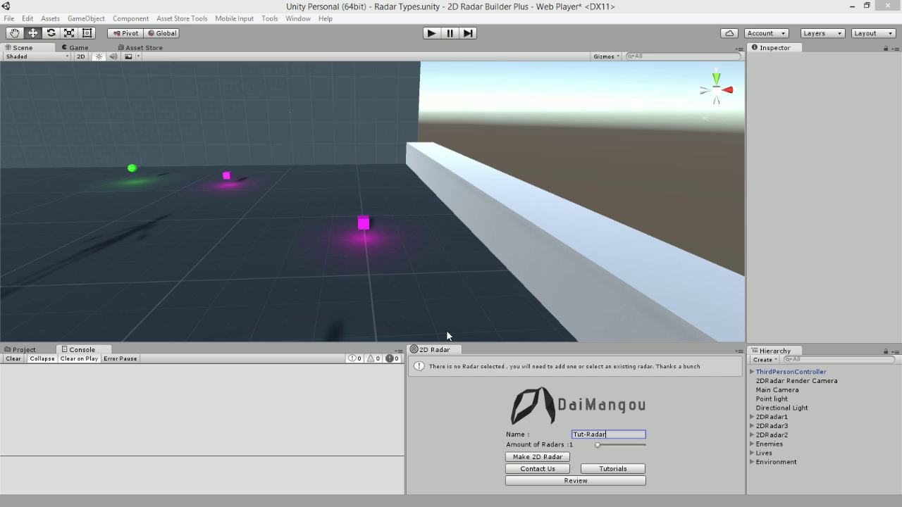
# Step: Close the 2D Radar window, reopen the 2D Radar Builder and dock it beside the Console
pyautogui.moveTo(432, 350); pyautogui.dragTo(289, 163)
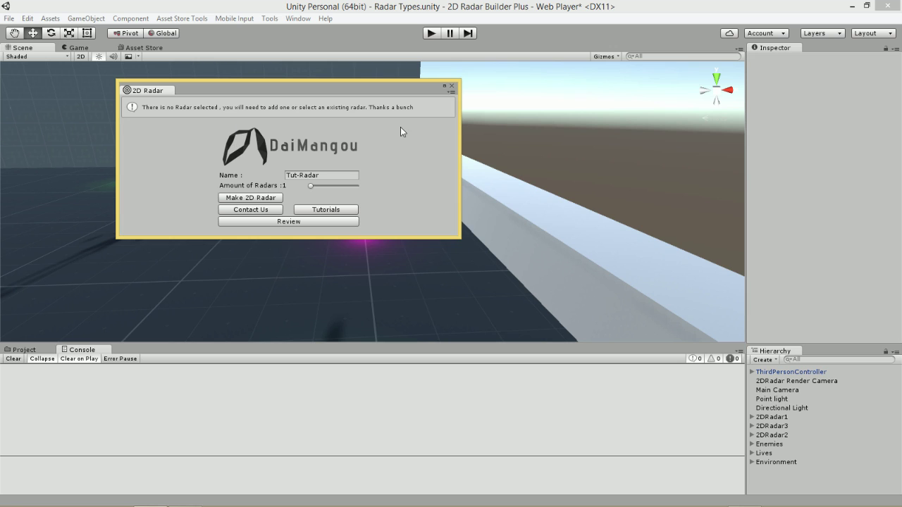
pyautogui.click(452, 86)
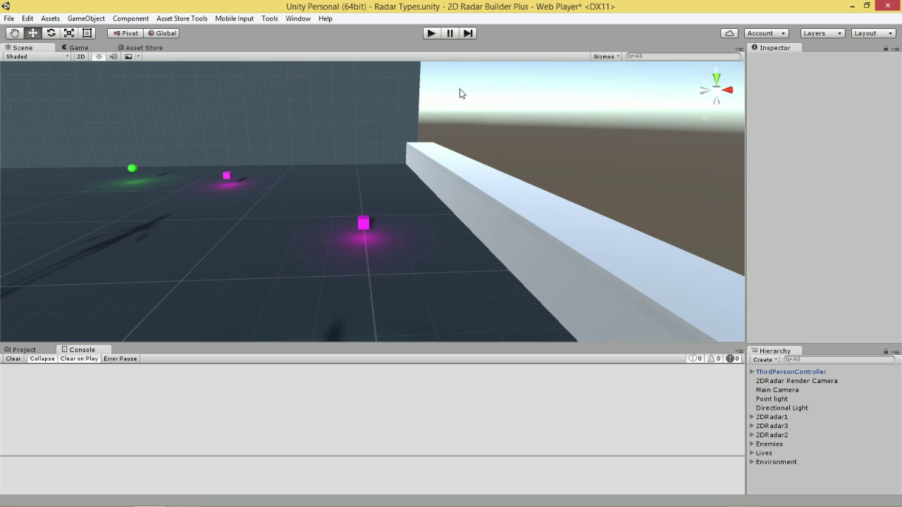
pyautogui.click(272, 19)
pyautogui.moveTo(244, 33)
pyautogui.moveTo(167, 35)
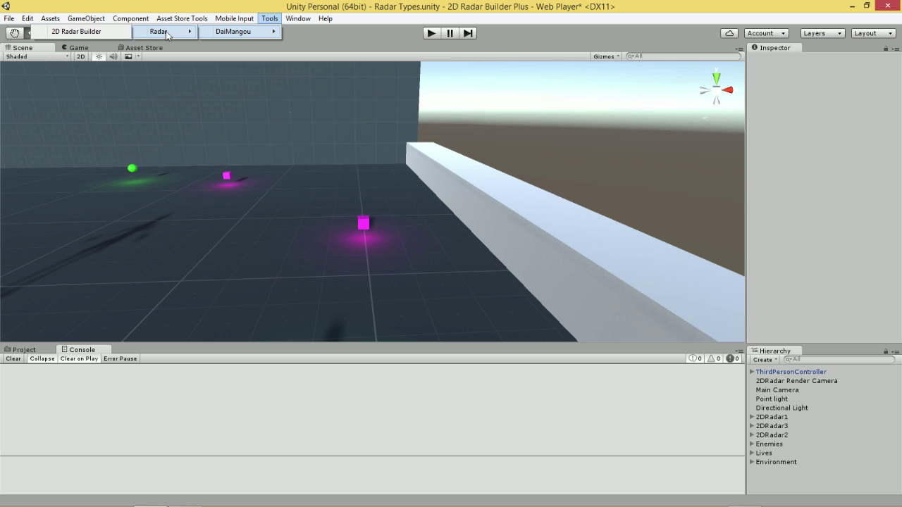
pyautogui.click(106, 32)
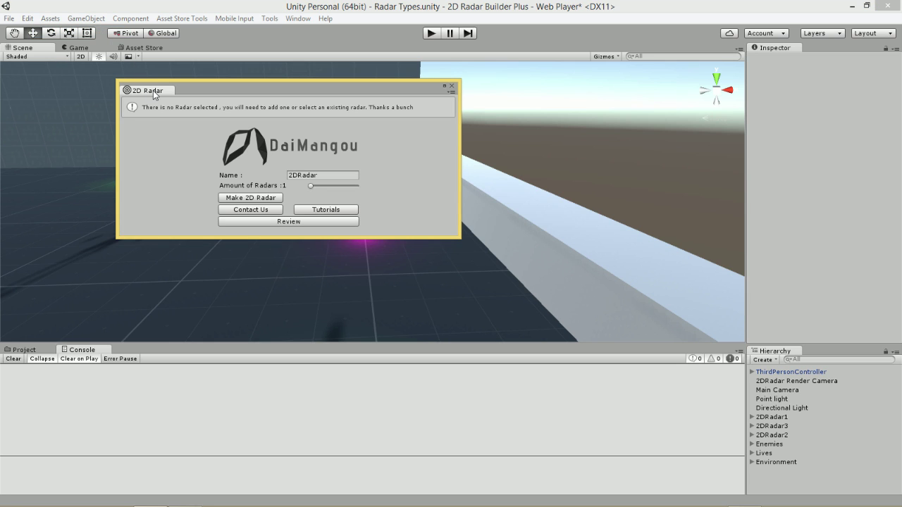
pyautogui.moveTo(153, 90); pyautogui.dragTo(705, 461)
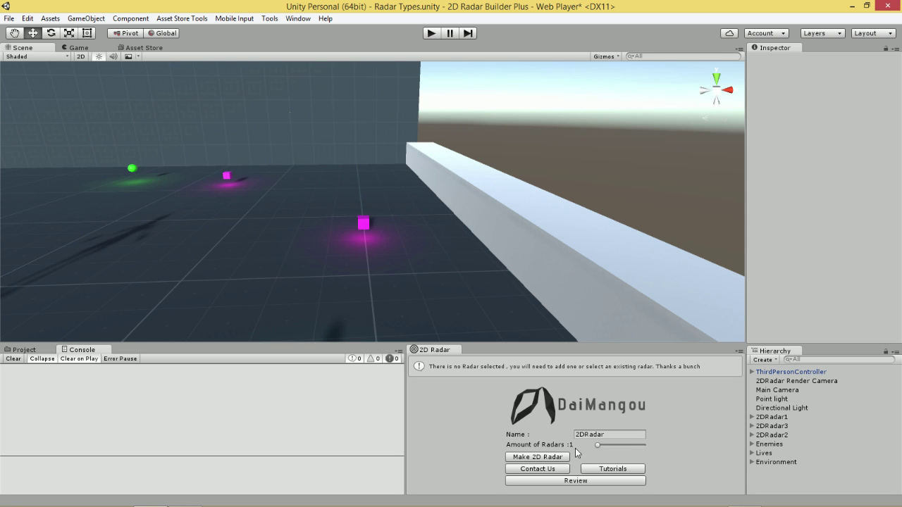
# Step: Run the scene in play mode to preview the existing radars and stop it again
pyautogui.click(430, 33)
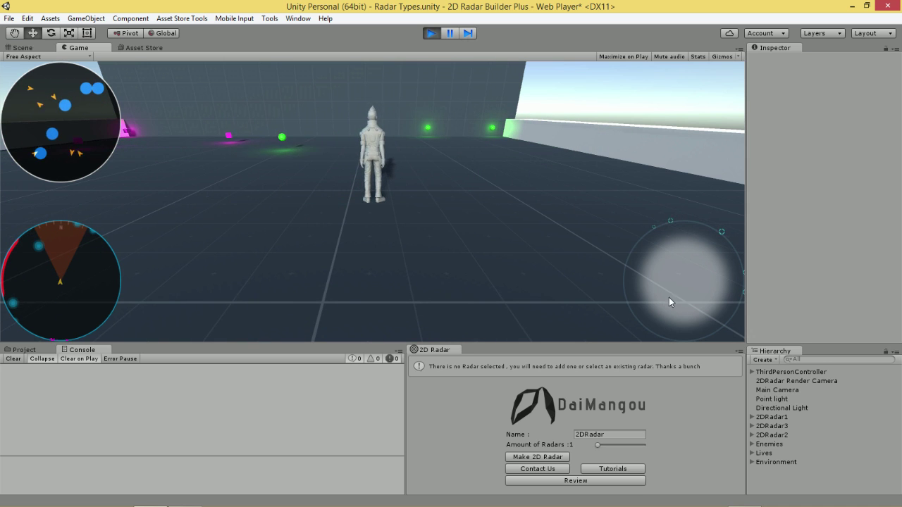
pyautogui.click(428, 35)
pyautogui.click(430, 34)
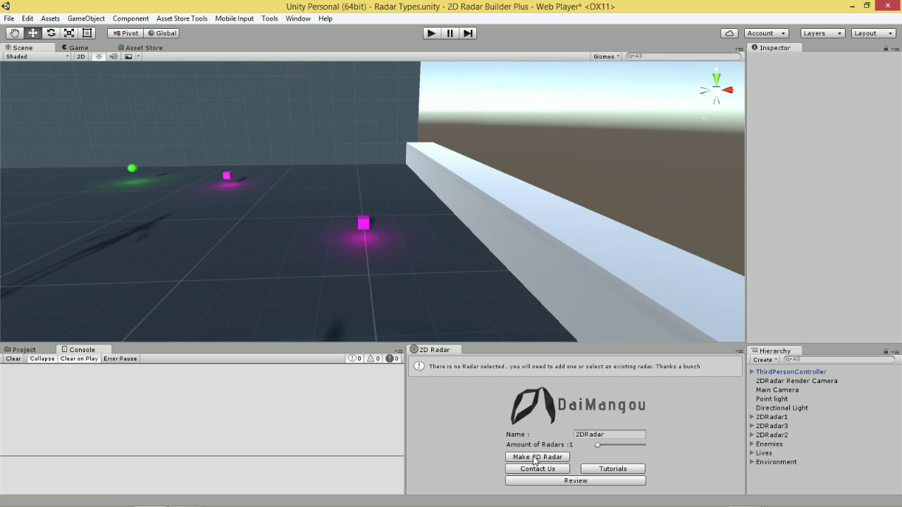
# Step: Create a single 2D radar named Tut-Radar
pyautogui.click(609, 435)
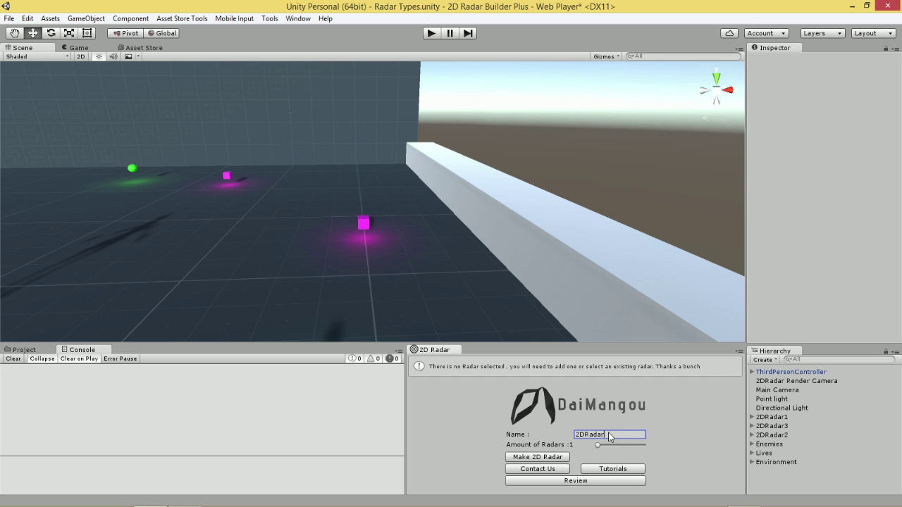
pyautogui.moveTo(609, 437); pyautogui.dragTo(560, 440)
pyautogui.write('Tut-Radar')
pyautogui.click(539, 457)
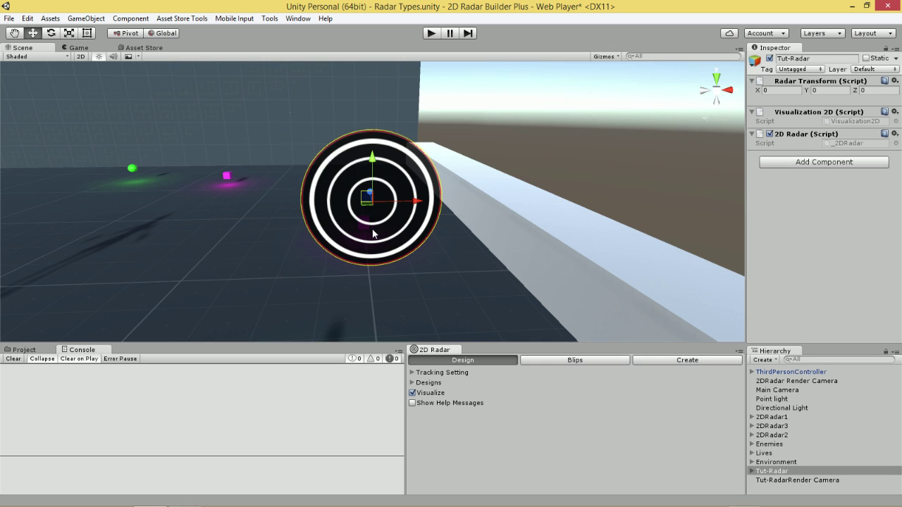
# Step: Toggle the Visualize option of Tut-Radar and leave it disabled
pyautogui.click(412, 395)
pyautogui.click(412, 395)
pyautogui.click(412, 395)
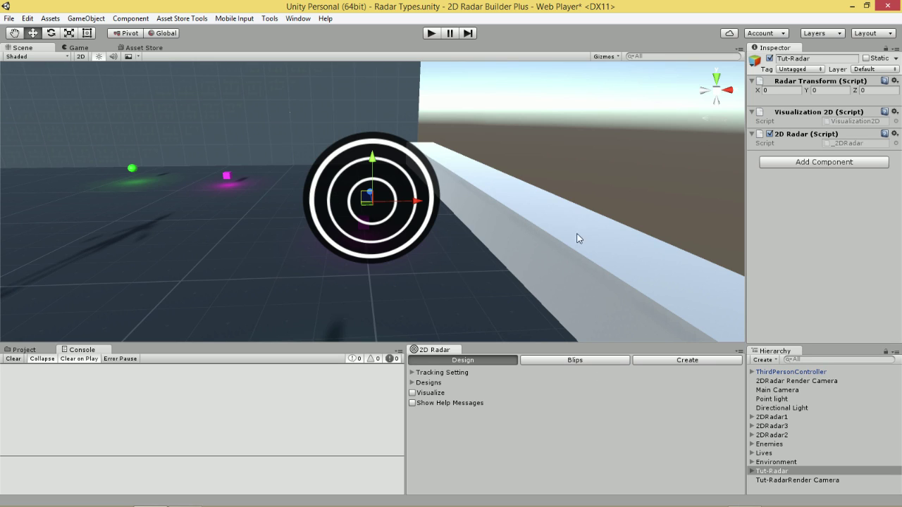
# Step: Assign the Fog sprite to DefaultRadarSprite in Tut-Radar's Designs and lower the alpha of its colour
pyautogui.click(773, 471)
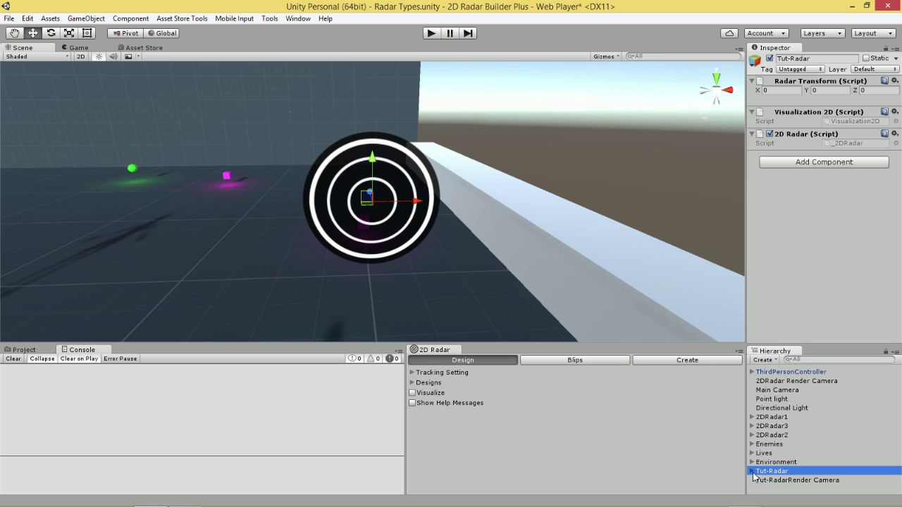
pyautogui.click(751, 472)
pyautogui.click(764, 481)
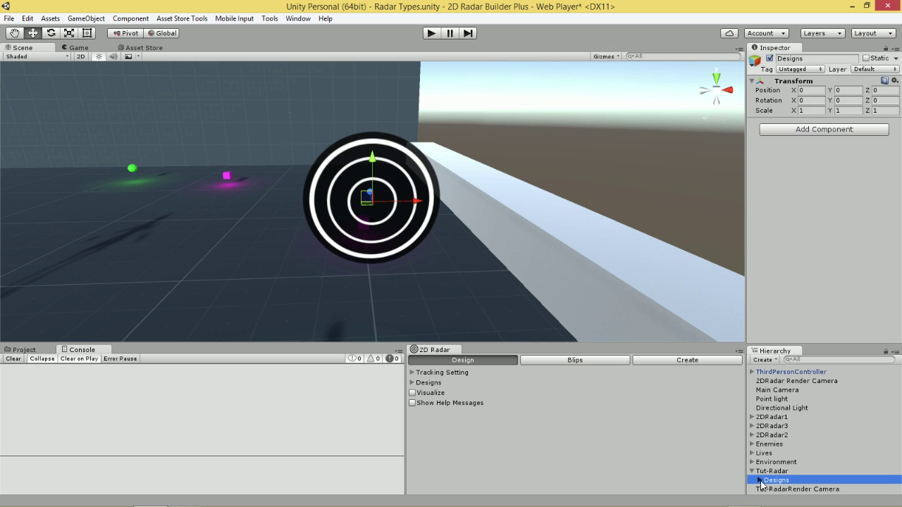
pyautogui.click(760, 481)
pyautogui.click(786, 490)
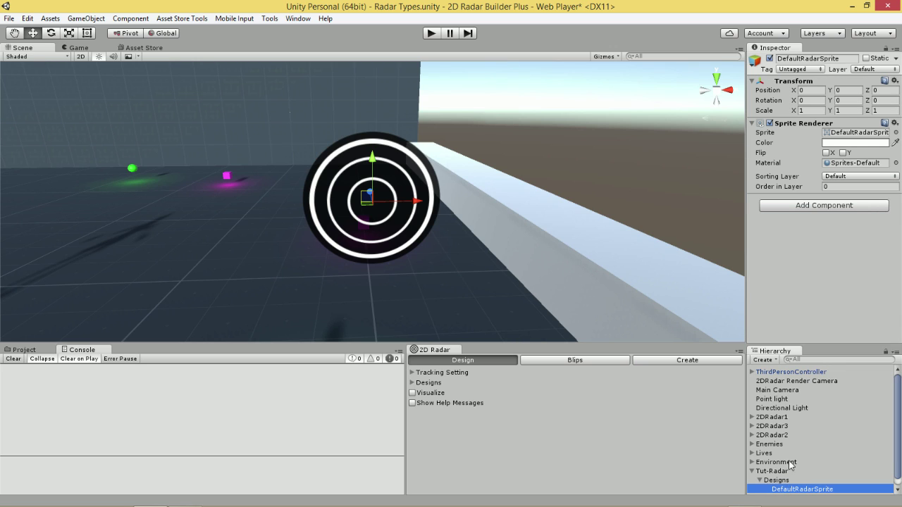
pyautogui.click(895, 133)
pyautogui.scroll(-2, 610, 225)
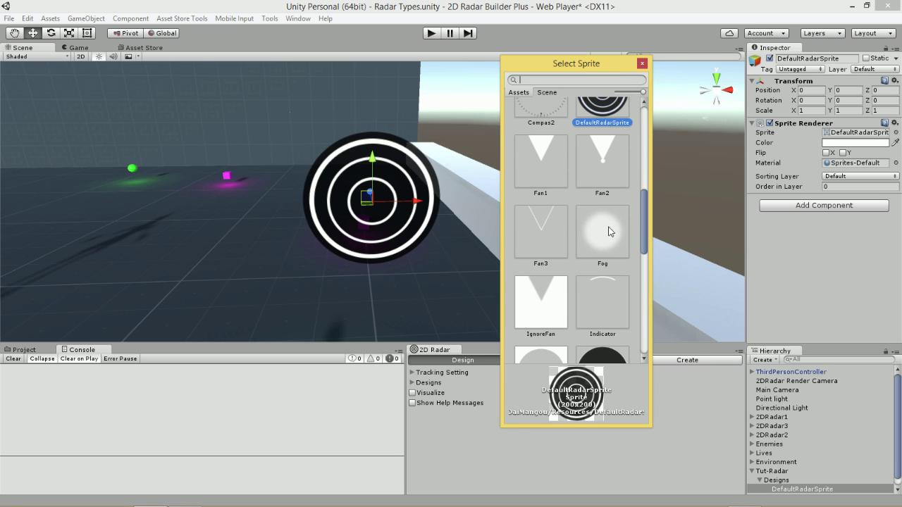
pyautogui.click(605, 240)
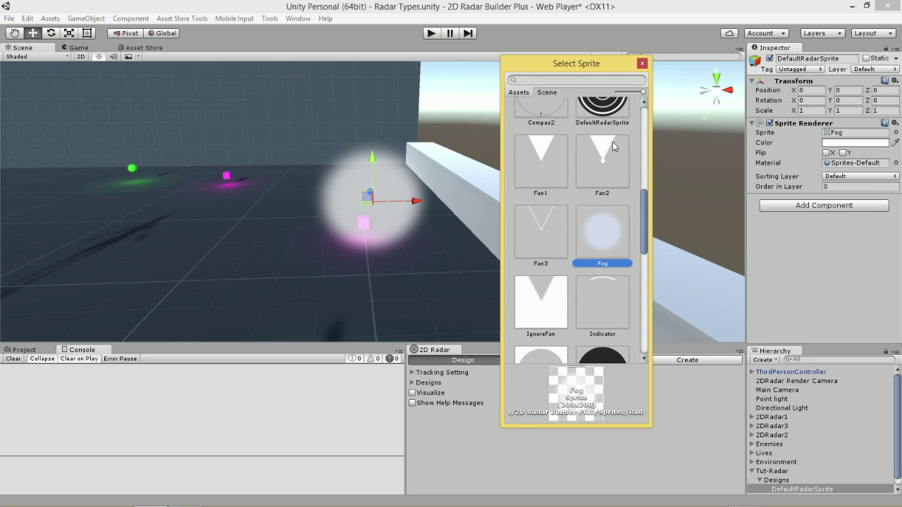
pyautogui.click(642, 64)
pyautogui.click(835, 143)
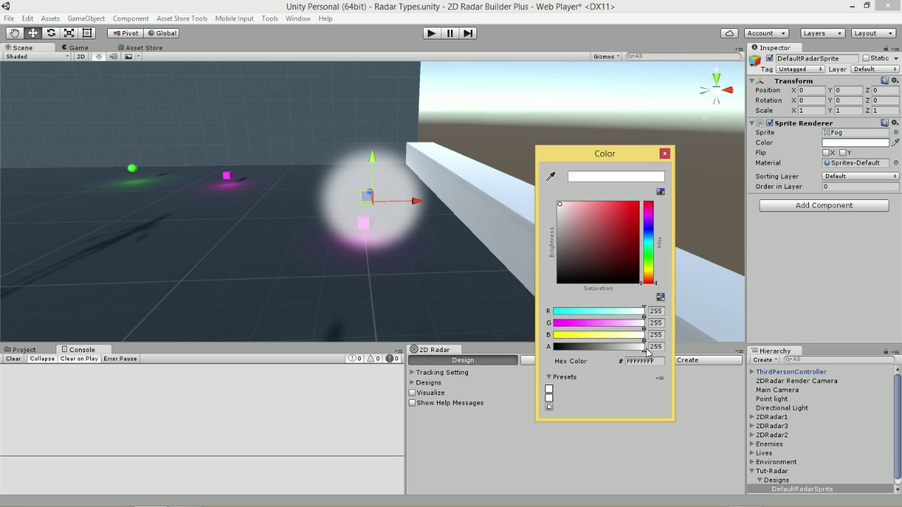
pyautogui.click(665, 154)
# Step: Duplicate DefaultRadarSprite and assign the thinCircle sprite to the copy
pyautogui.click(797, 490)
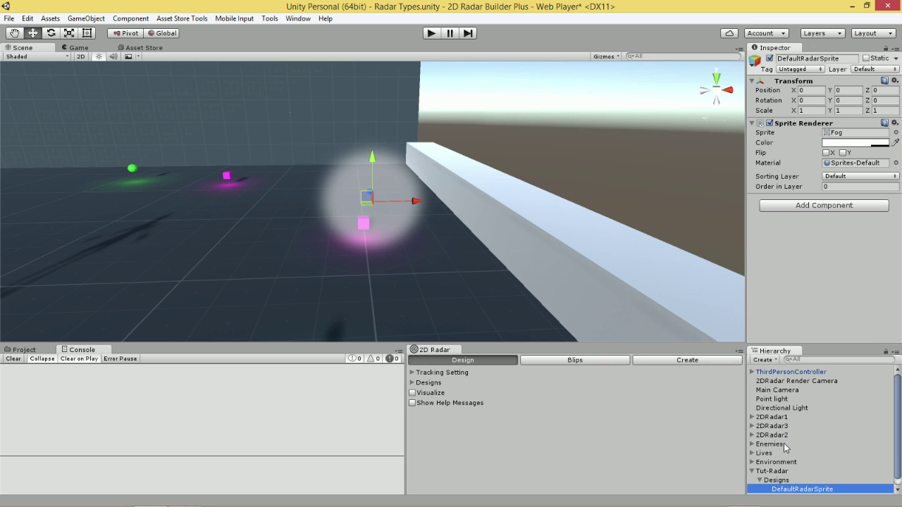
pyautogui.hotkey('ctrl', 'd')
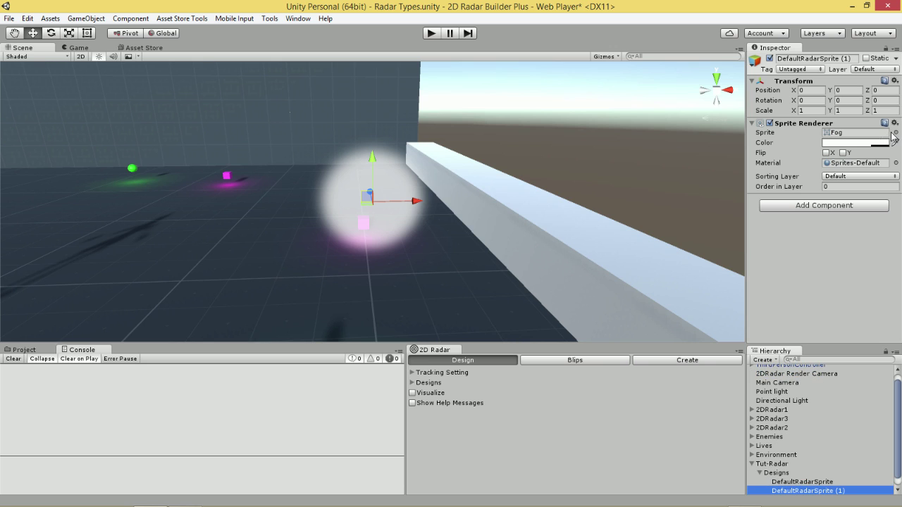
pyautogui.click(896, 133)
pyautogui.scroll(-6, 544, 312)
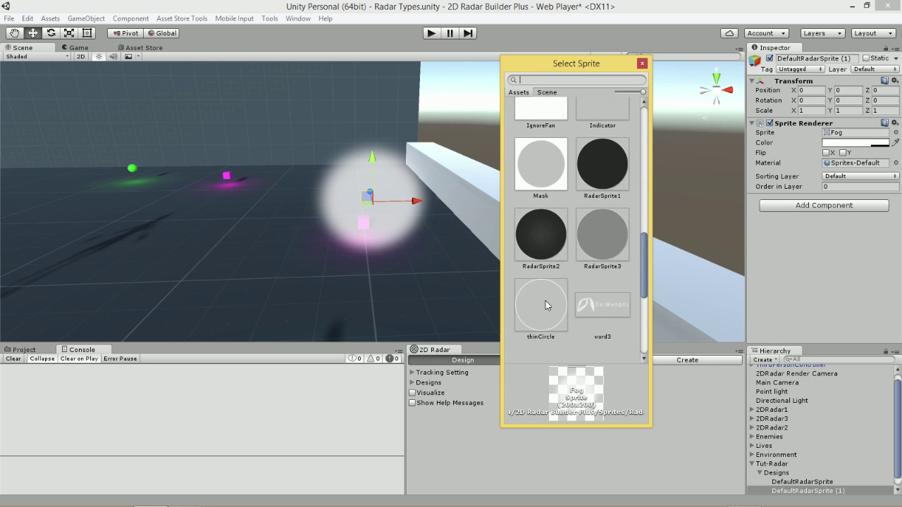
pyautogui.click(543, 310)
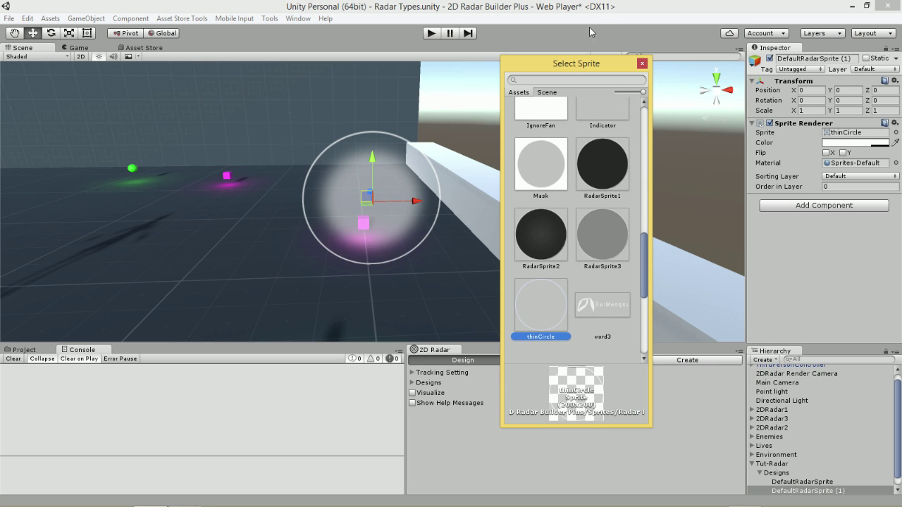
pyautogui.click(642, 65)
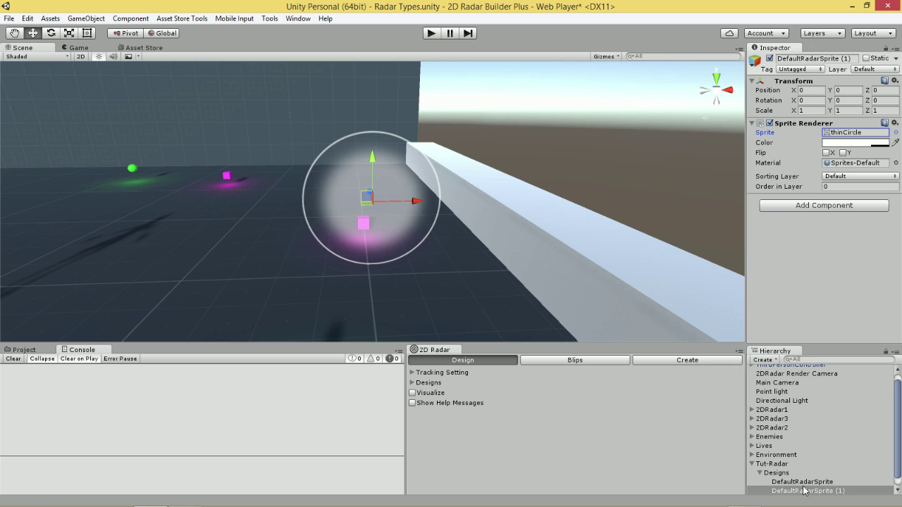
# Step: Collapse the Tut-Radar hierarchy and delete the Tut-RadarRender Camera from the scene
pyautogui.click(763, 474)
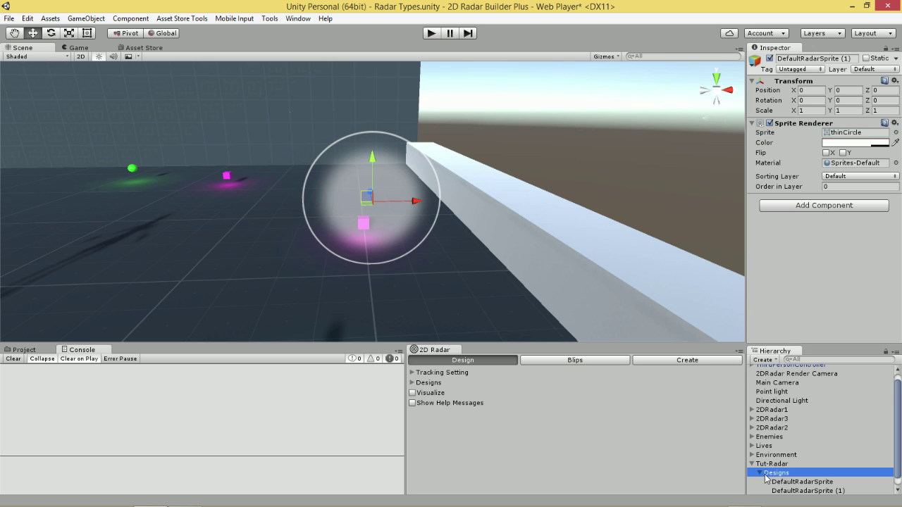
pyautogui.click(760, 474)
pyautogui.click(753, 472)
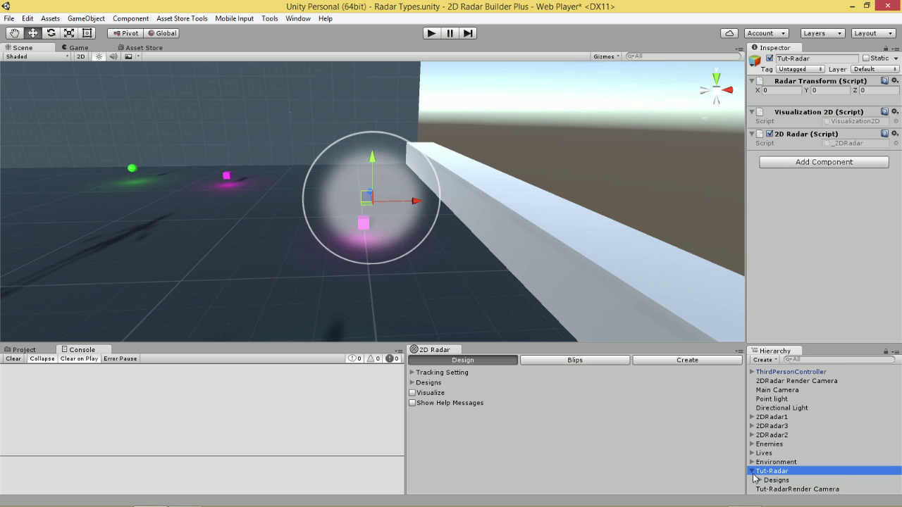
pyautogui.click(751, 472)
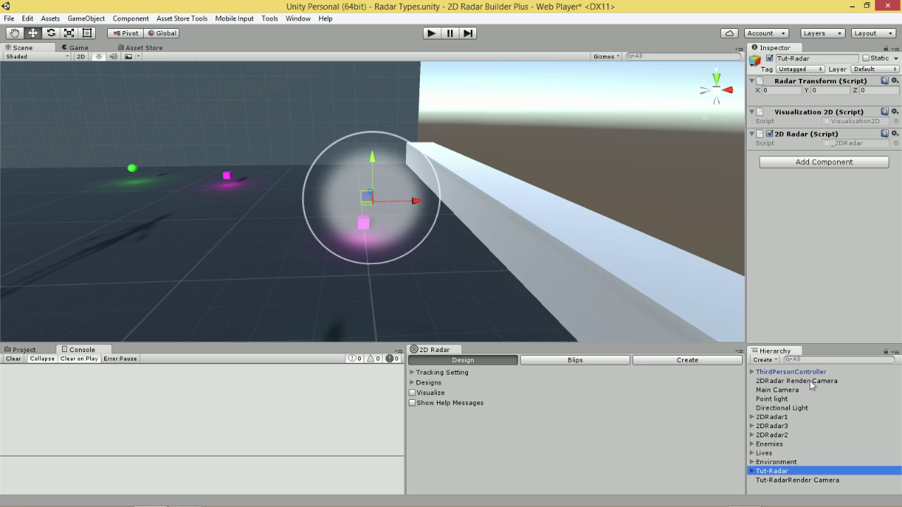
pyautogui.click(807, 482)
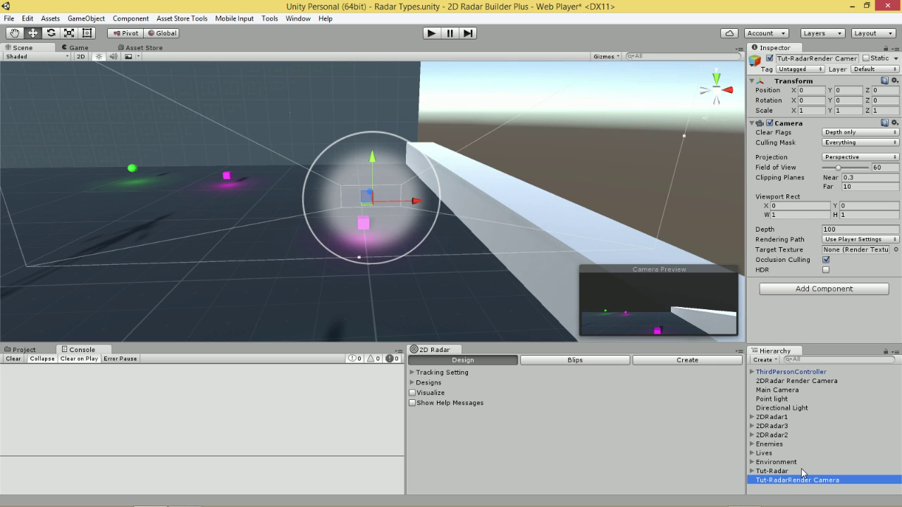
pyautogui.press('Delete')
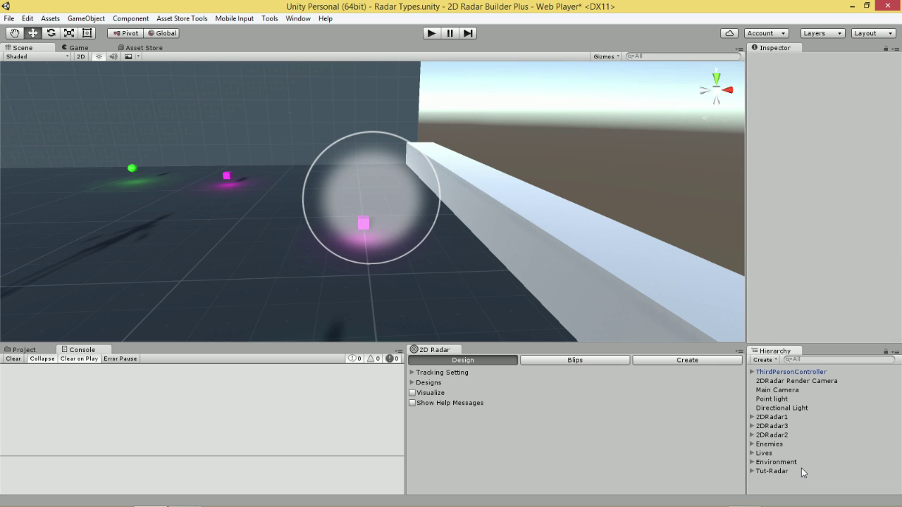
# Step: Check the 2DRadar Render Camera's settings and set the layer of Tut-Radar's Designs object and all its children to RadarUI
pyautogui.click(789, 382)
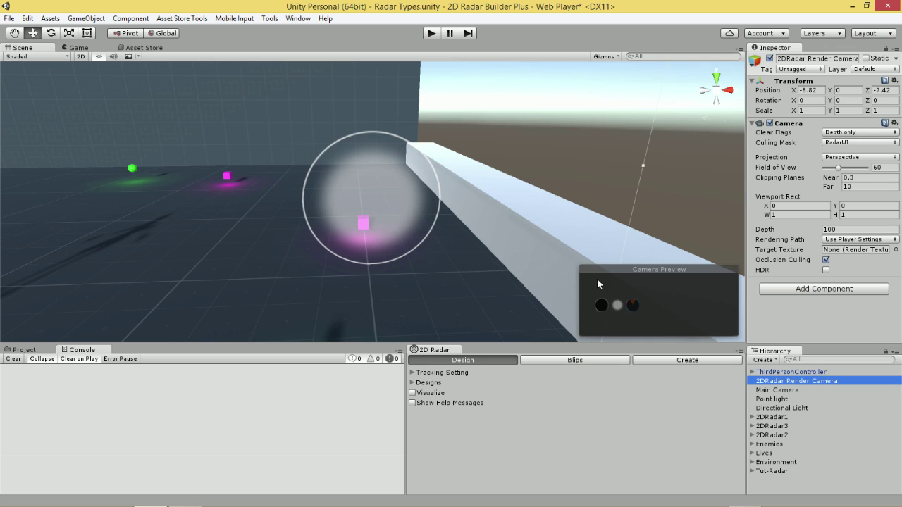
pyautogui.click(775, 471)
pyautogui.press('Right')
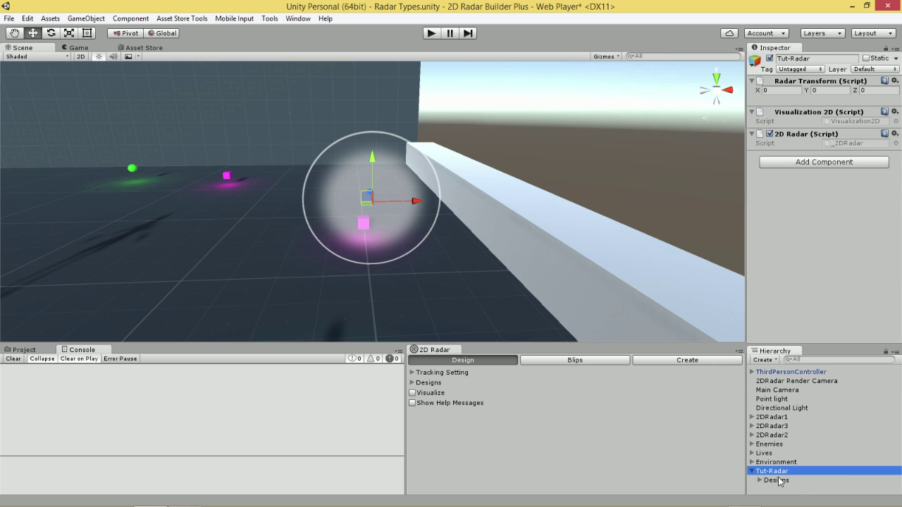
pyautogui.click(778, 481)
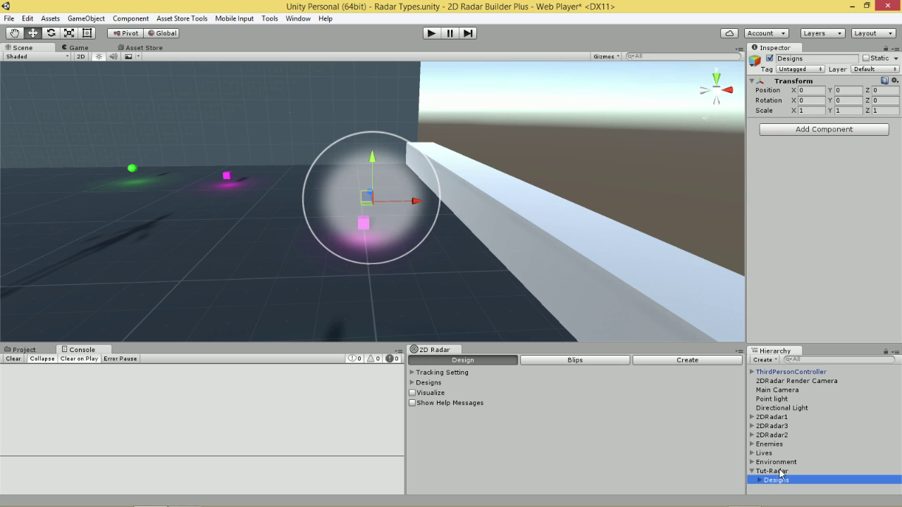
pyautogui.click(768, 471)
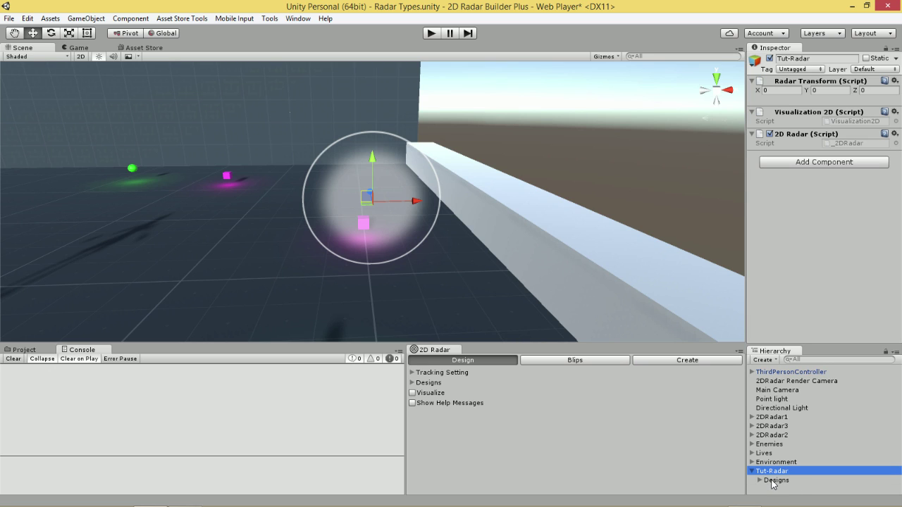
pyautogui.click(773, 482)
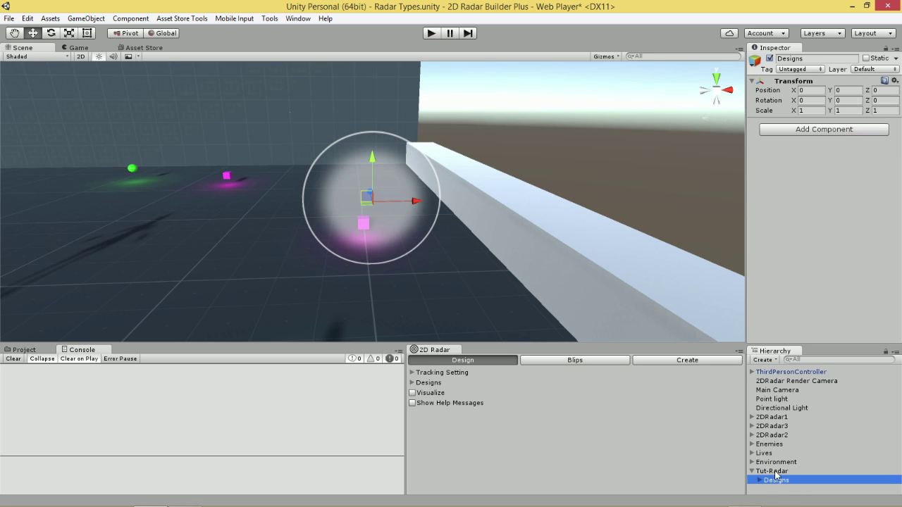
pyautogui.click(877, 71)
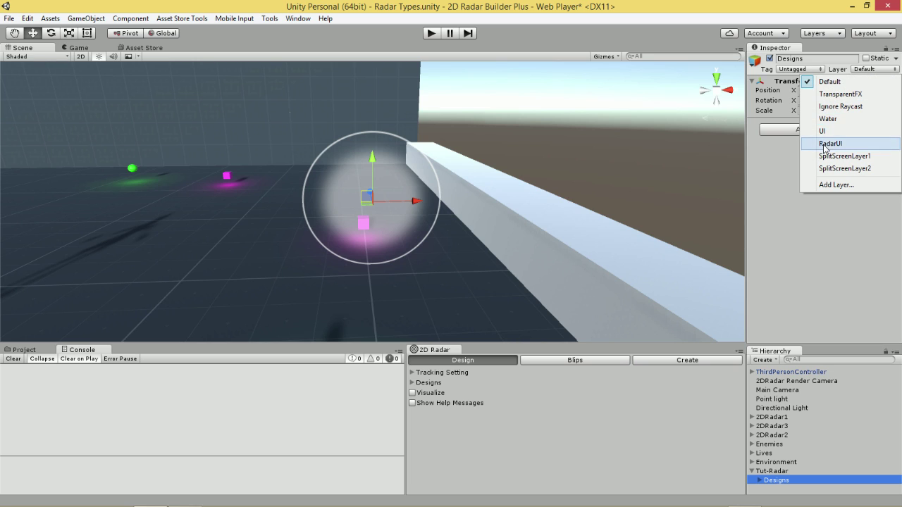
pyautogui.click(830, 144)
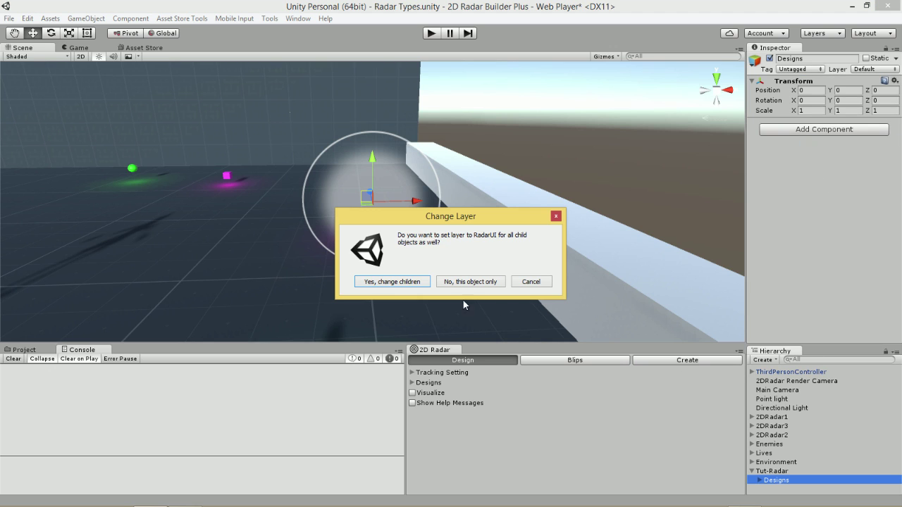
pyautogui.click(392, 282)
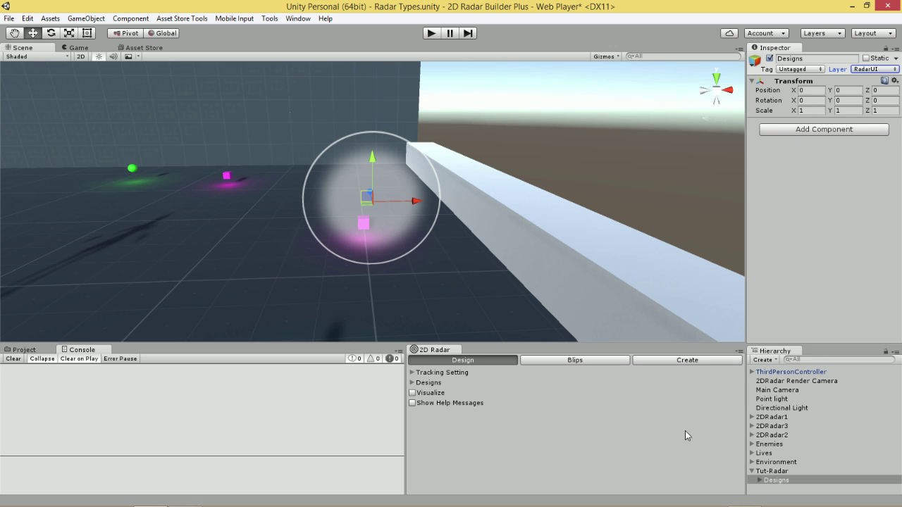
pyautogui.click(752, 473)
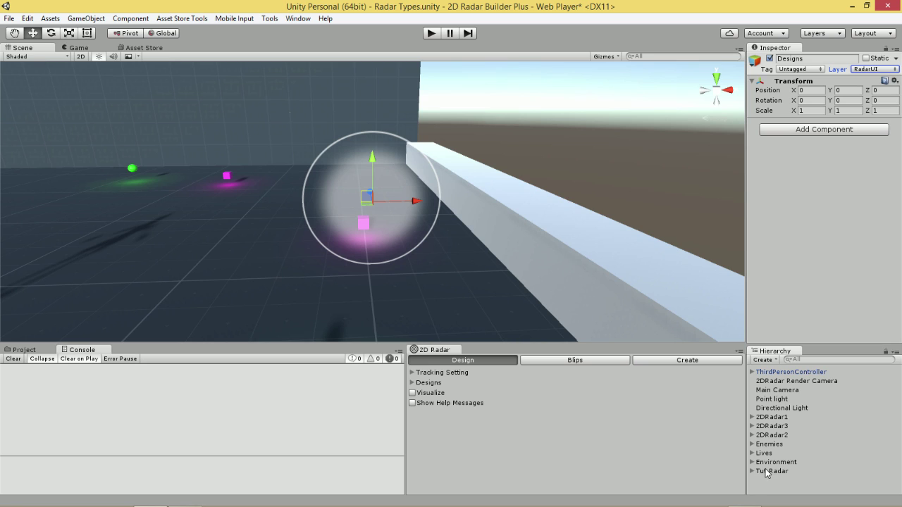
# Step: Clear the RadarUI layer from the 2DRadar Render Camera's culling mask and restore it as the only rendered layer
pyautogui.click(776, 381)
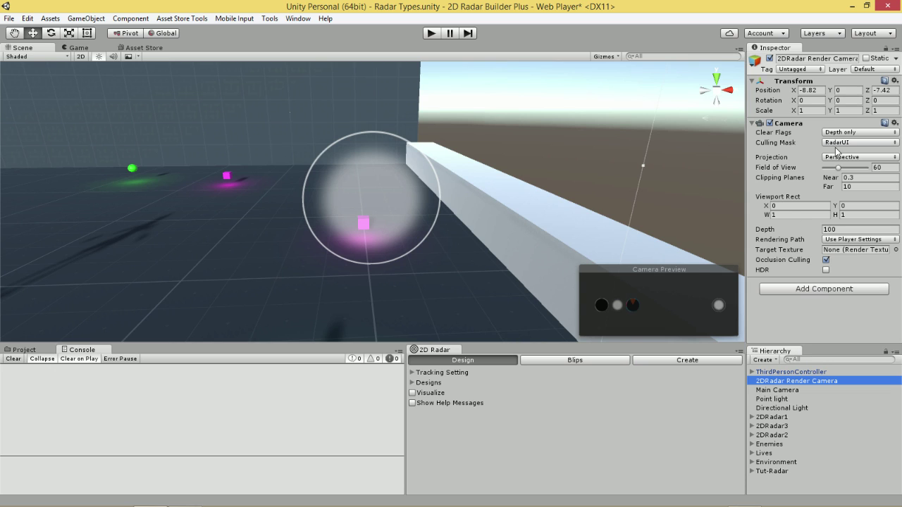
pyautogui.click(836, 143)
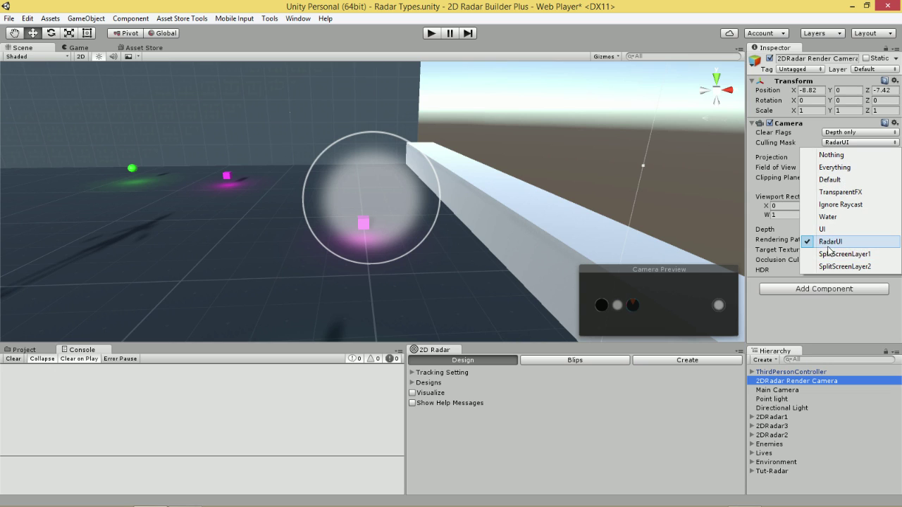
pyautogui.click(825, 244)
pyautogui.click(845, 143)
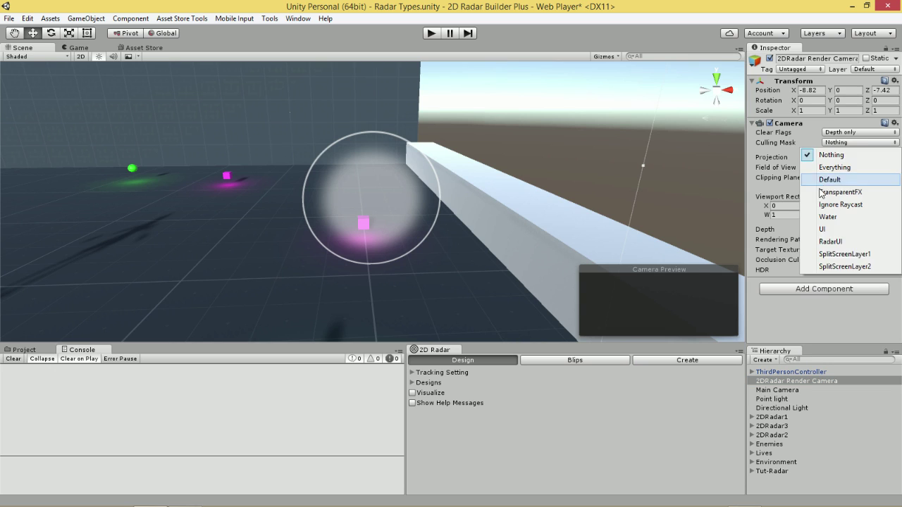
pyautogui.click(831, 242)
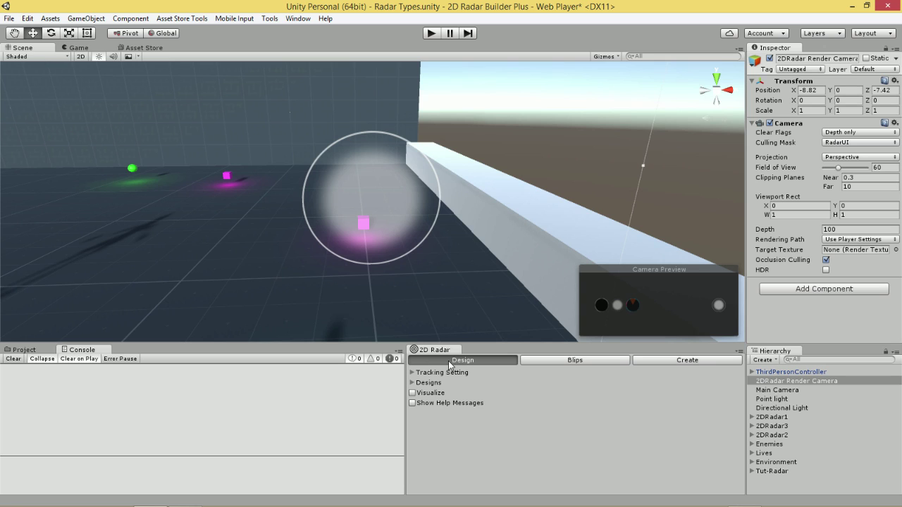
# Step: In the radar's tracking settings, assign 2DRadar Render Camera as the rendering camera and enable manual camera setup with Main Camera
pyautogui.click(412, 372)
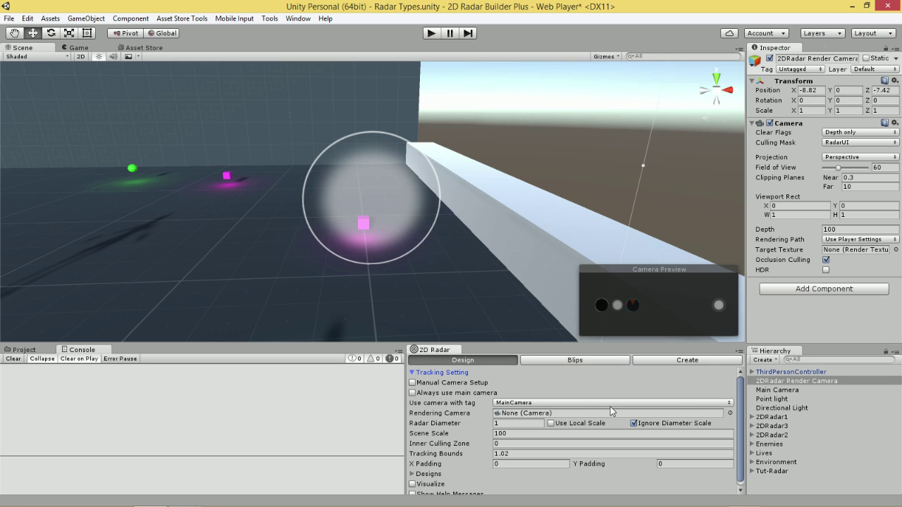
pyautogui.moveTo(776, 382); pyautogui.dragTo(514, 418)
pyautogui.click(412, 383)
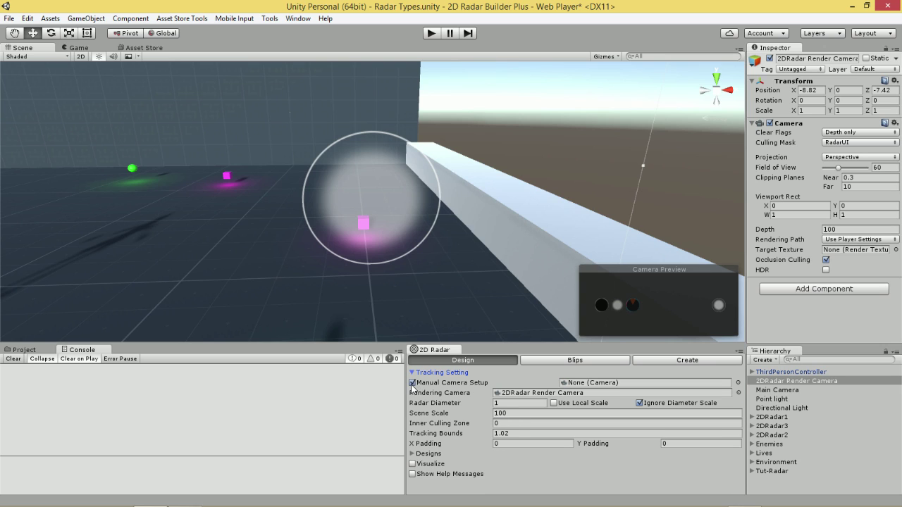
pyautogui.moveTo(775, 392); pyautogui.dragTo(459, 385)
# Step: Turn off manual camera setup to examine the camera tag options, and turn manual setup back on
pyautogui.click(413, 383)
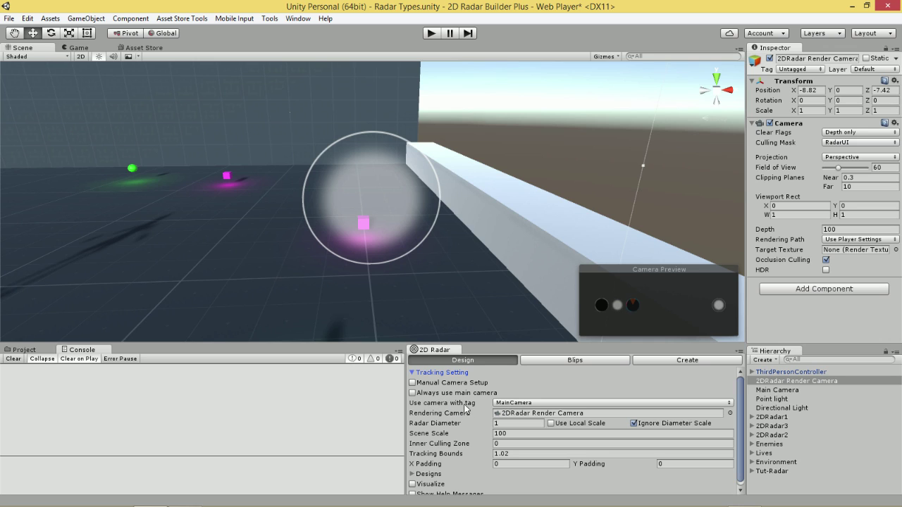
pyautogui.click(511, 405)
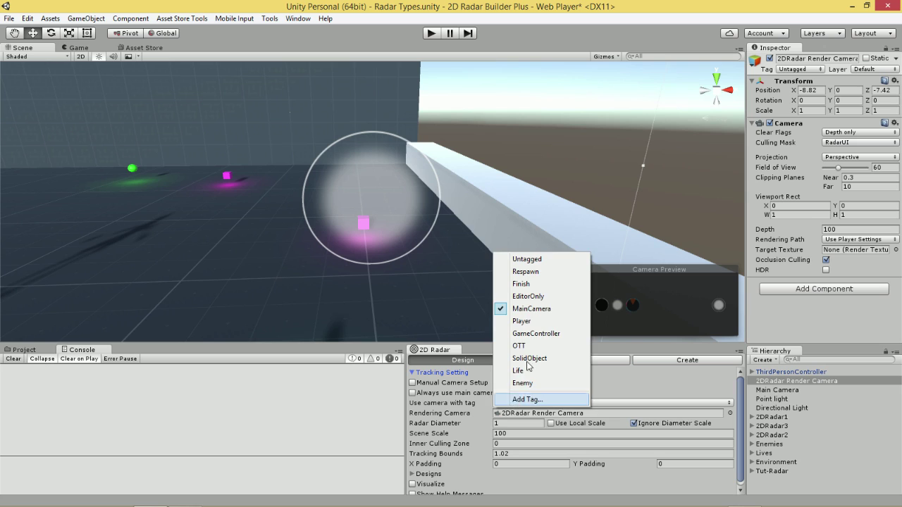
pyautogui.click(803, 332)
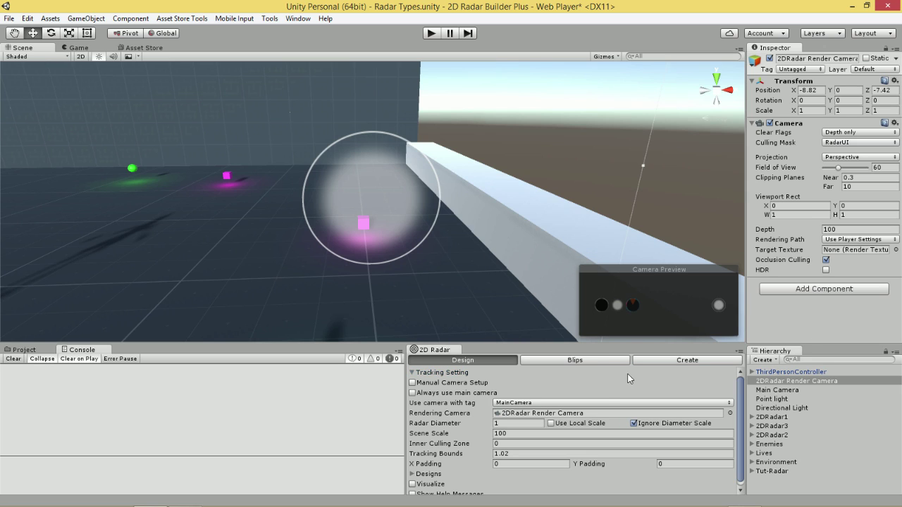
pyautogui.click(412, 383)
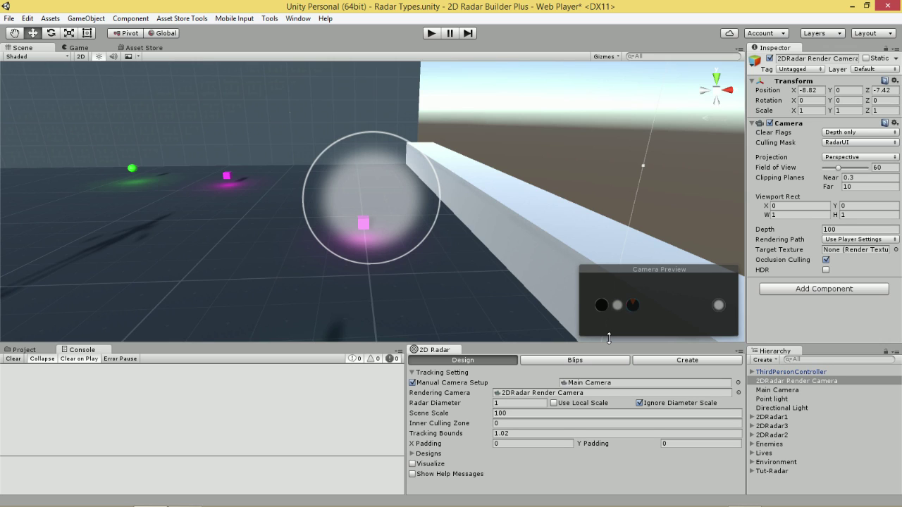
# Step: Set the radar's Scene Scale to 30 and collapse the tracking settings
pyautogui.click(491, 416)
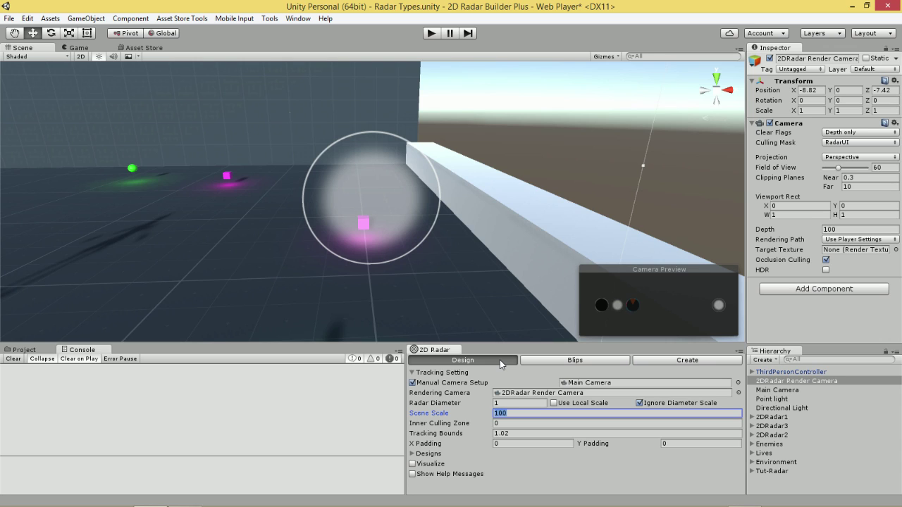
pyautogui.write('30')
pyautogui.click(415, 373)
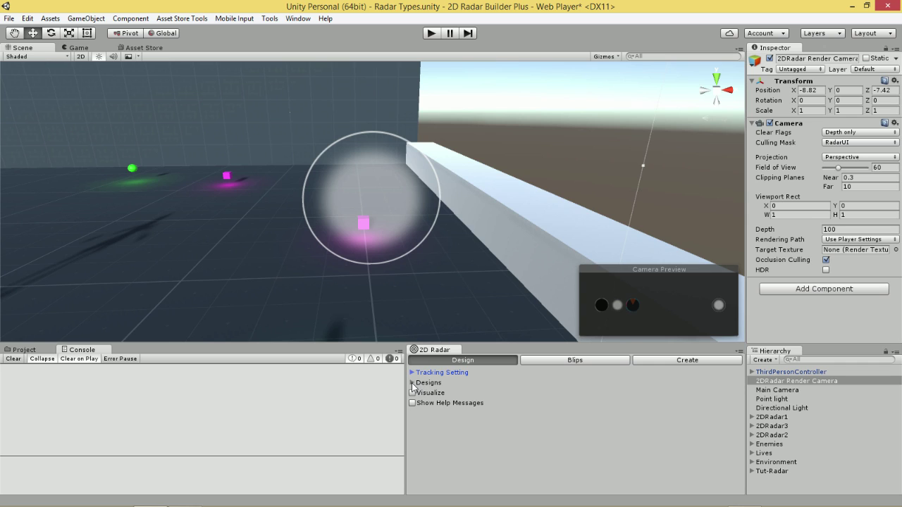
# Step: Try Manual radar positioning in the Designs settings with X and Y both set to 100
pyautogui.click(415, 383)
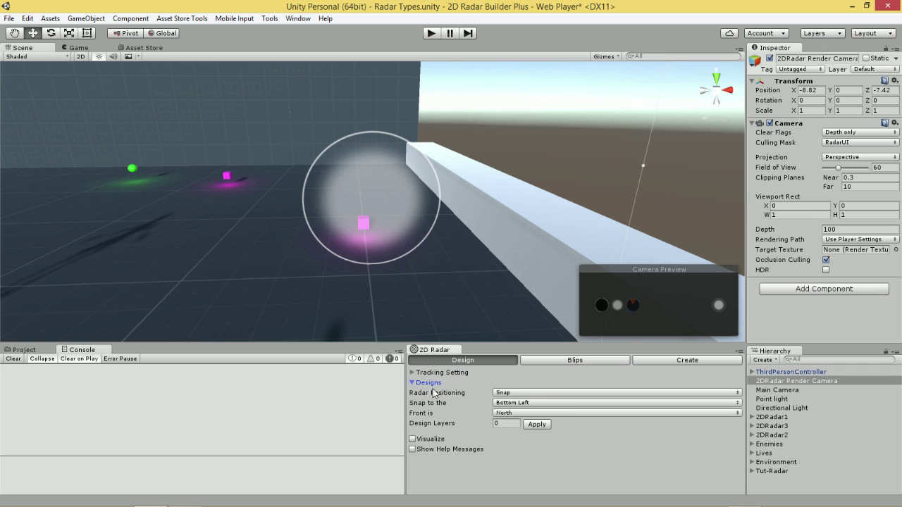
pyautogui.click(507, 393)
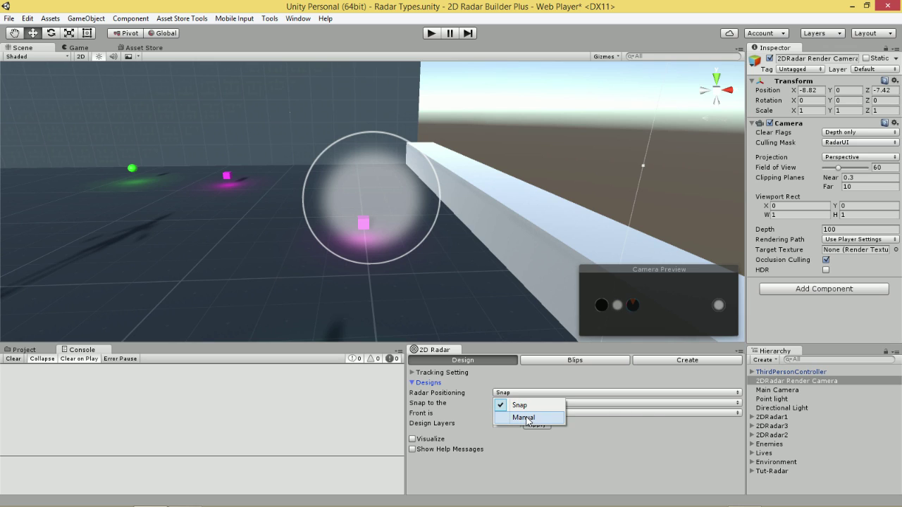
pyautogui.click(529, 417)
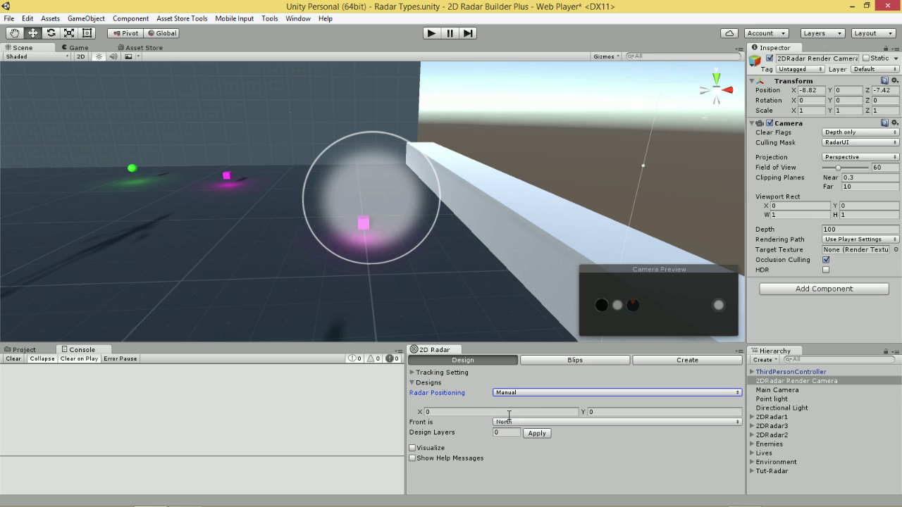
pyautogui.click(495, 412)
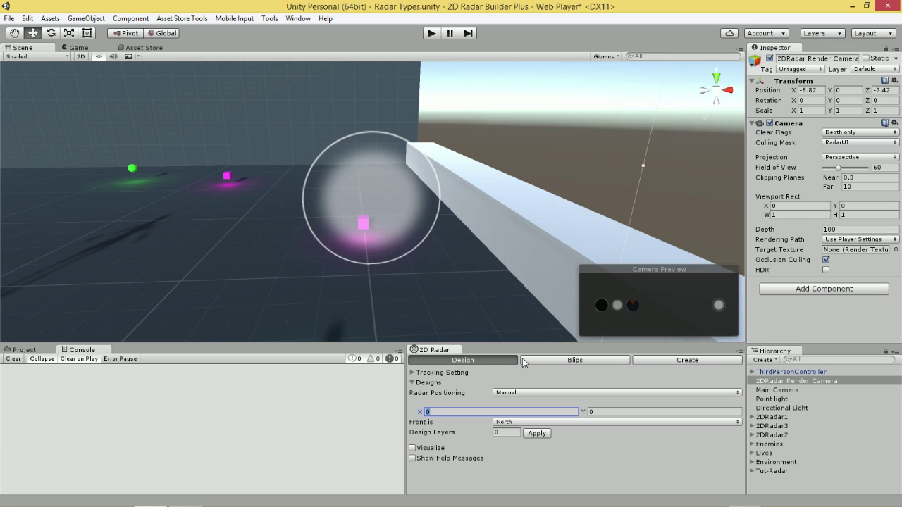
pyautogui.write('100')
pyautogui.press('Tab')
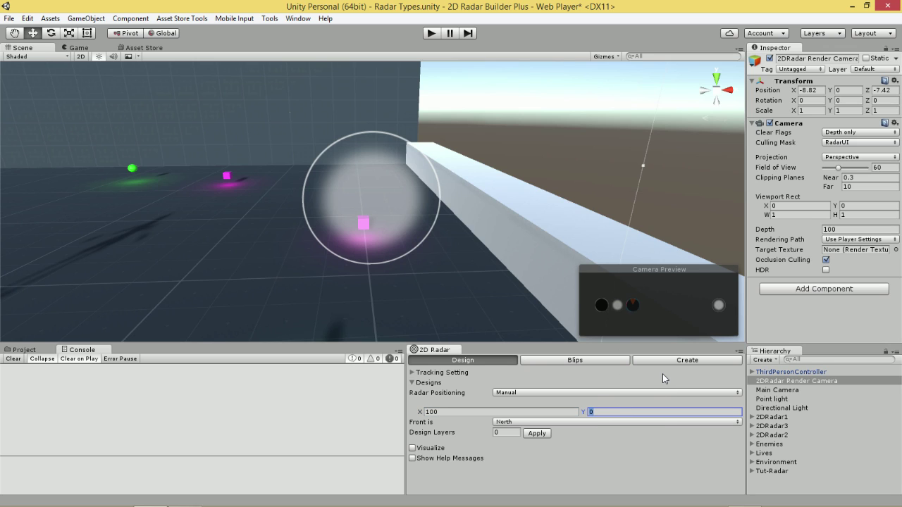
pyautogui.write('100')
# Step: Set the radar positioning to Snap and snap the radar to the Center
pyautogui.click(531, 395)
pyautogui.click(528, 406)
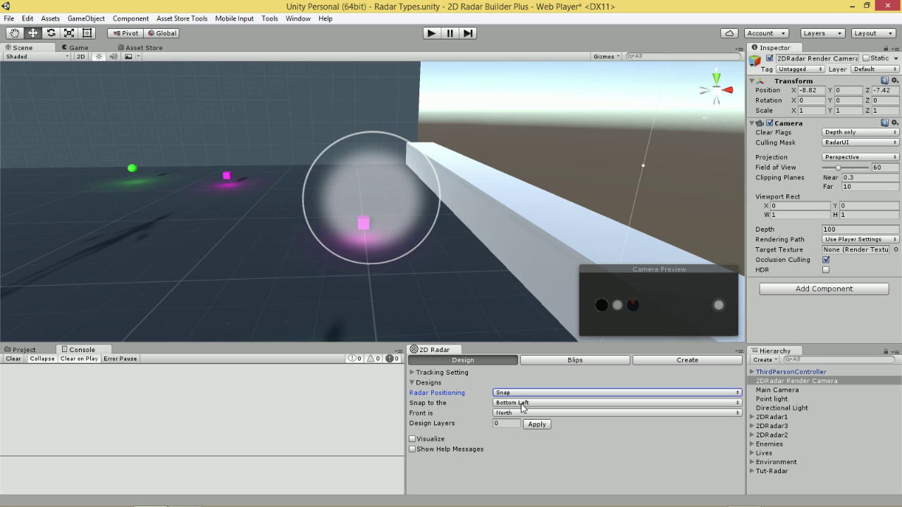
pyautogui.click(522, 407)
pyautogui.click(521, 400)
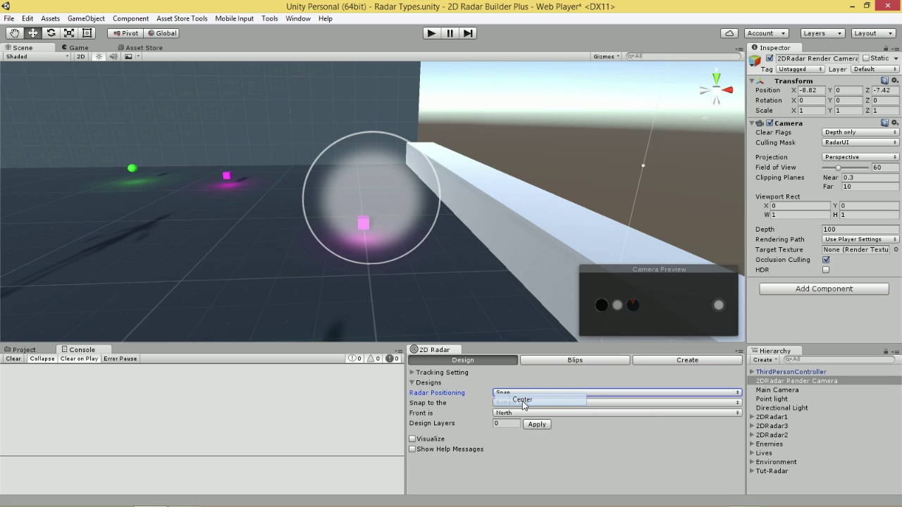
pyautogui.click(519, 405)
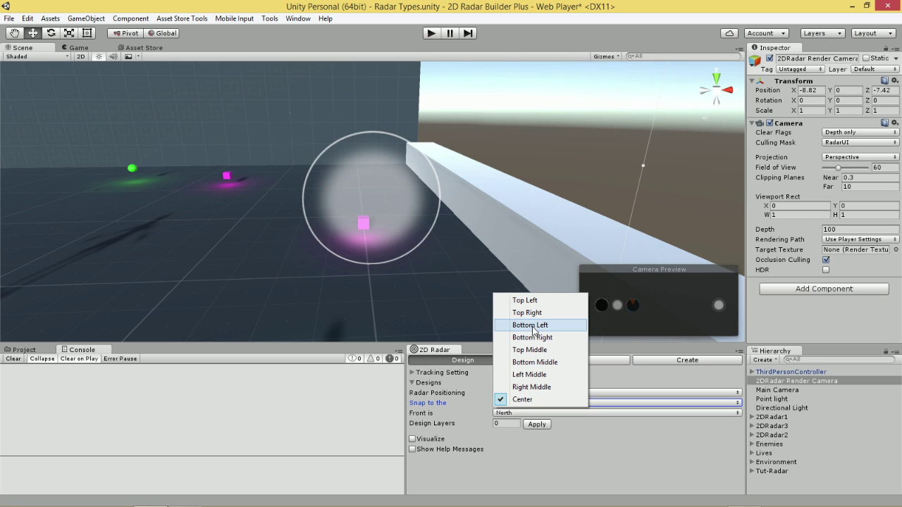
pyautogui.click(509, 400)
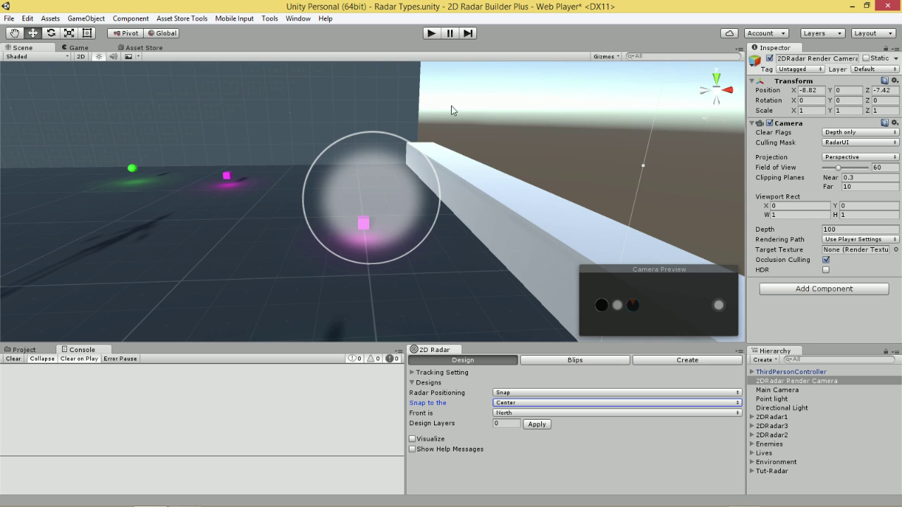
# Step: Play the scene and move the character around to check how the centred radar renders in the game view
pyautogui.click(436, 33)
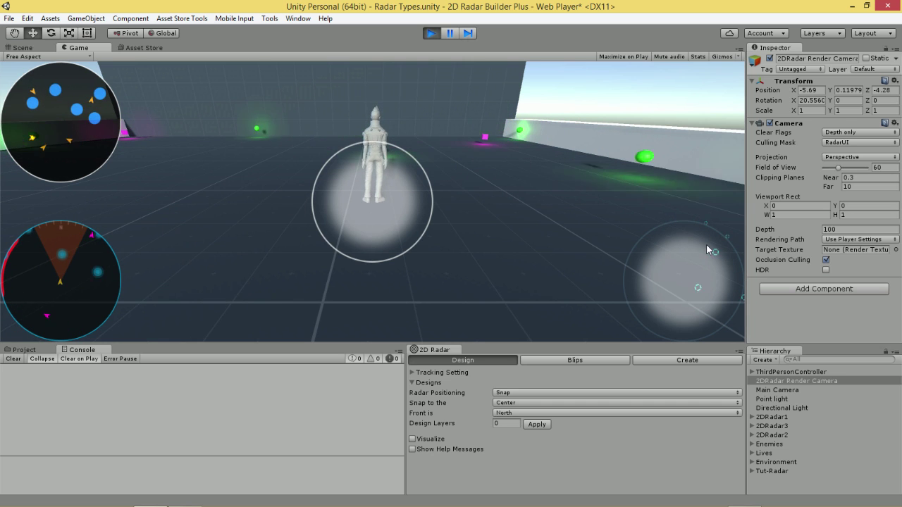
pyautogui.moveTo(422, 184); pyautogui.dragTo(423, 186)
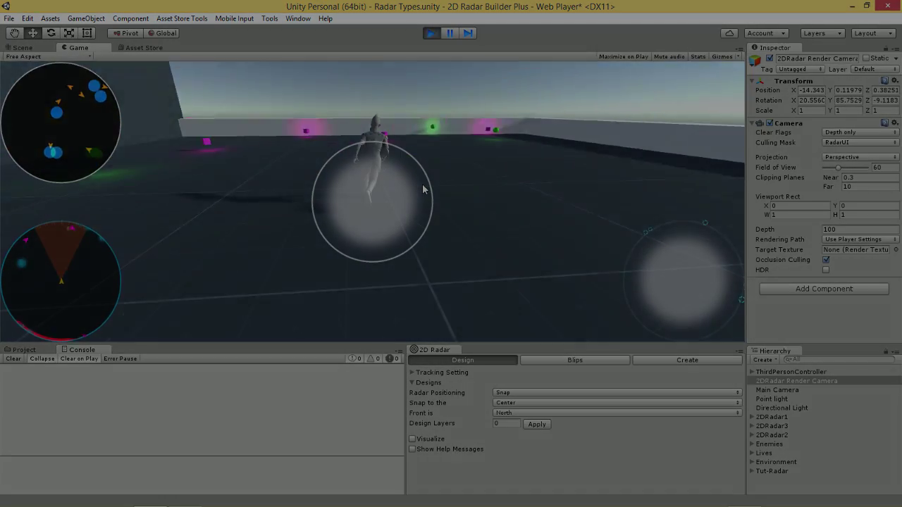